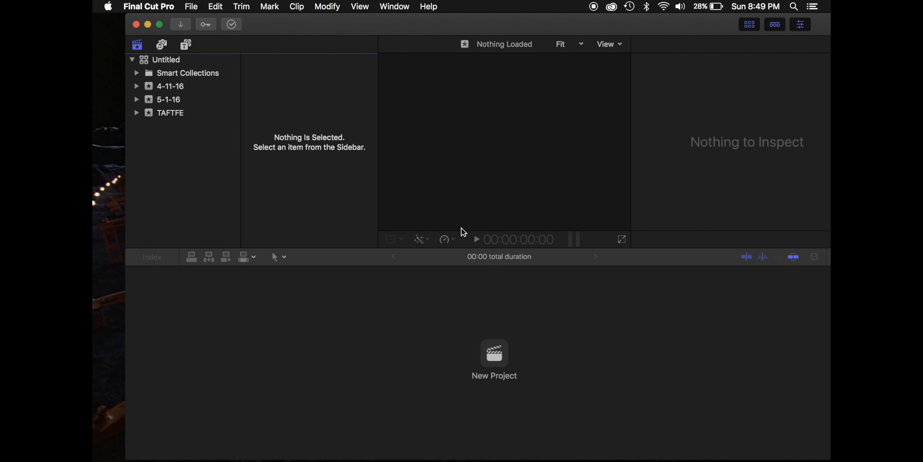
Create a new library named tutorial1 in the Movies folder
double_click(311, 24)
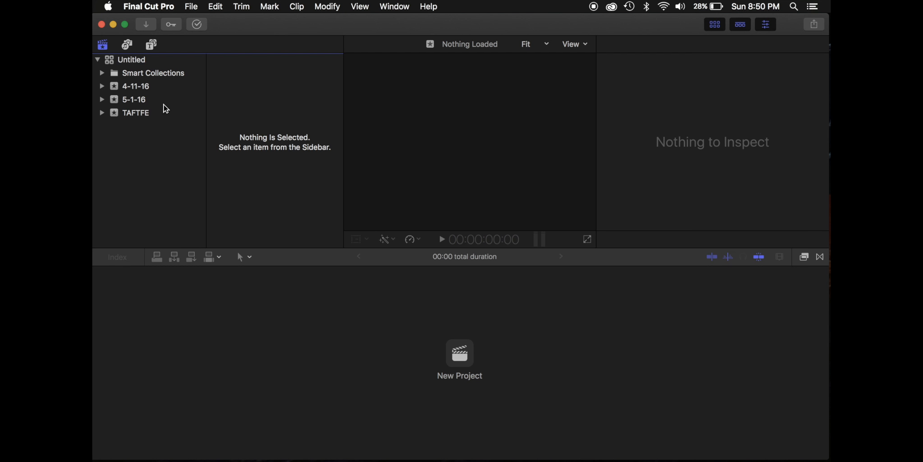
left_click(198, 4)
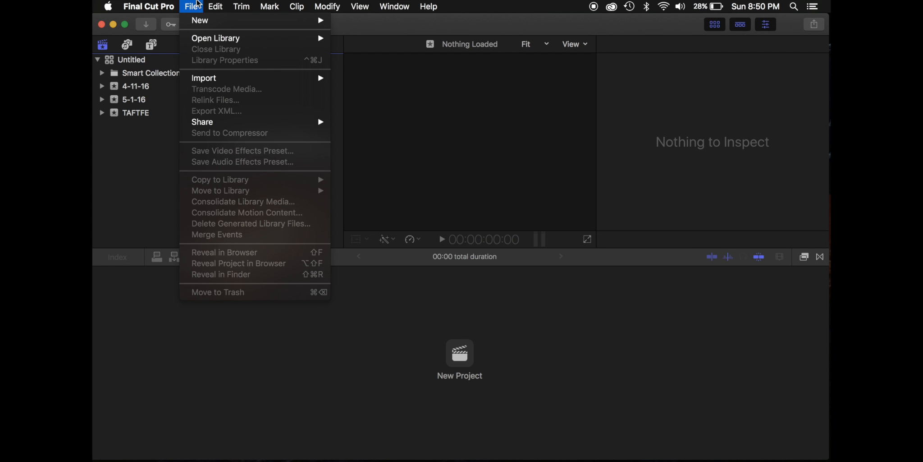
mouse_move(205, 39)
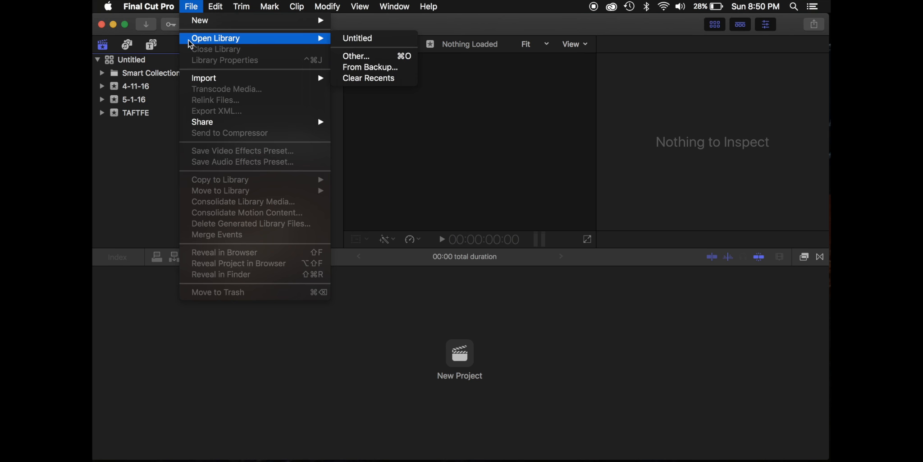
mouse_move(225, 21)
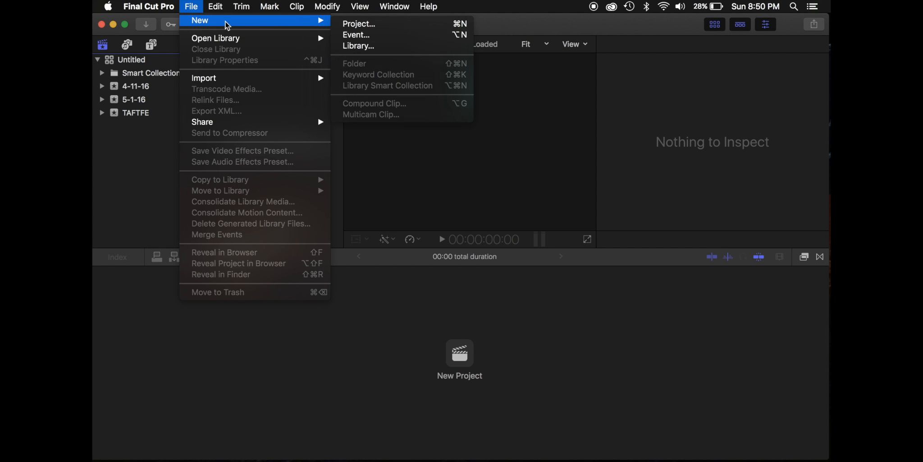
left_click(362, 47)
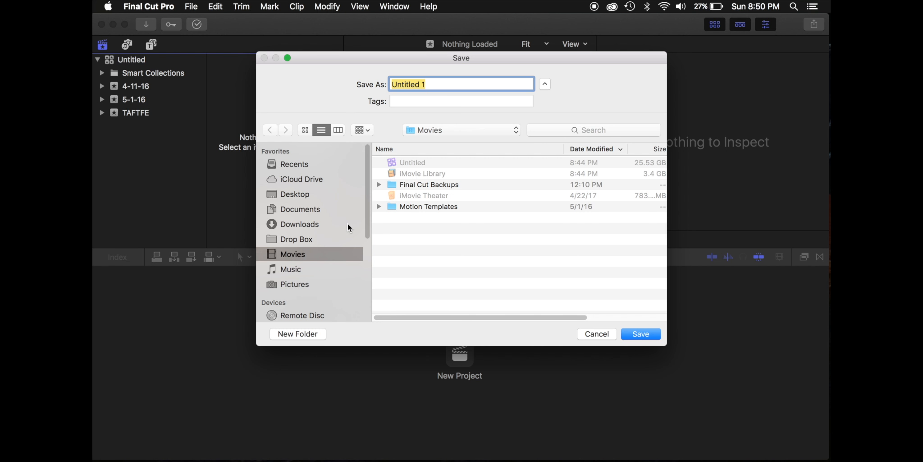
scroll(315, 273, "down", 5)
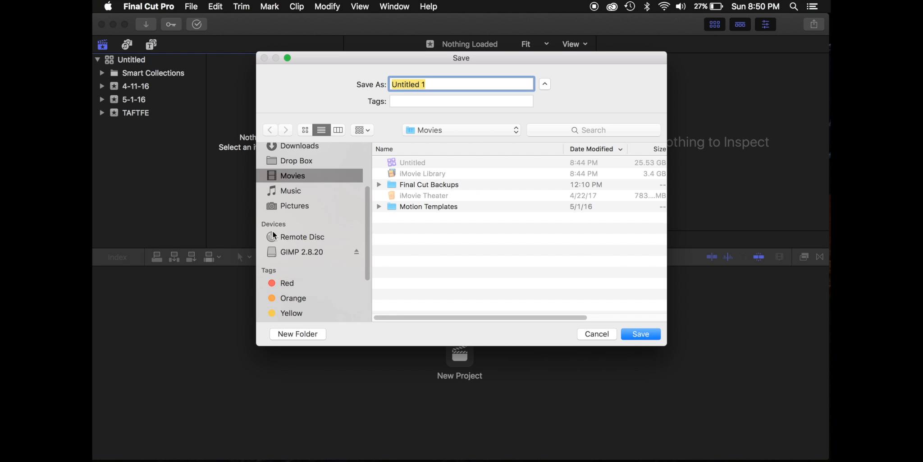
scroll(284, 243, "up", 4)
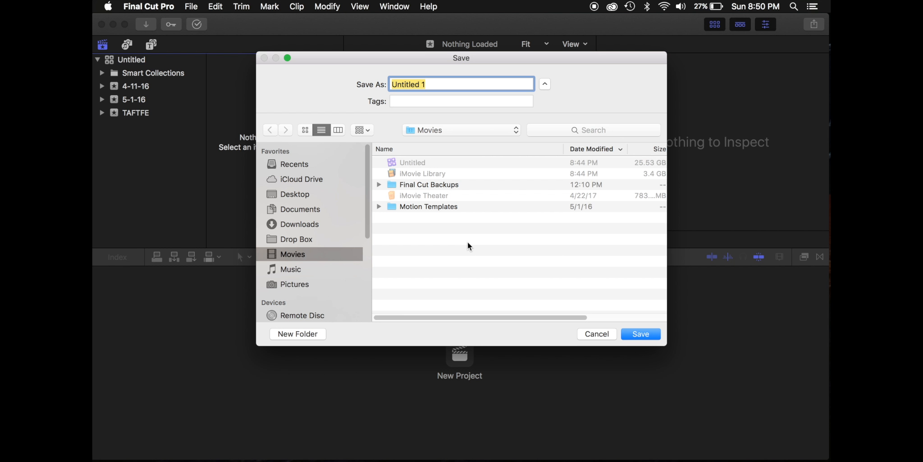
type("tutorial1")
left_click(643, 333)
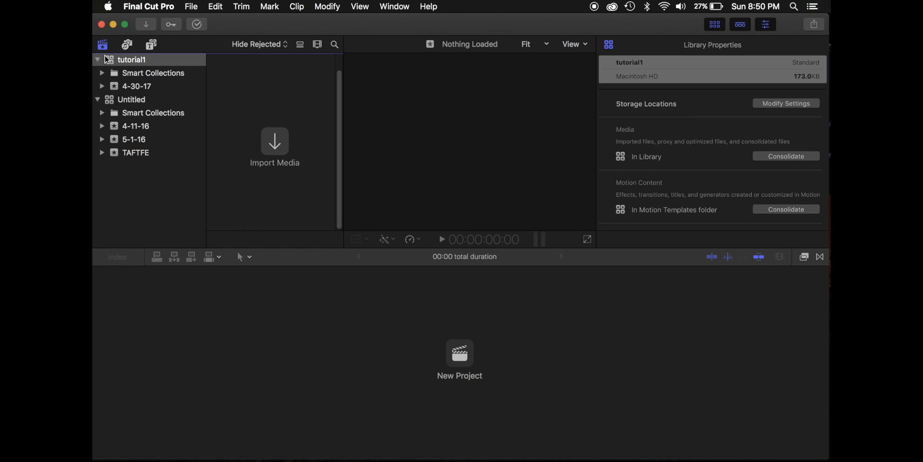
Create a new event named 4-30-tutorial in the tutorial1 library, with Create New Project enabled
left_click(207, 4)
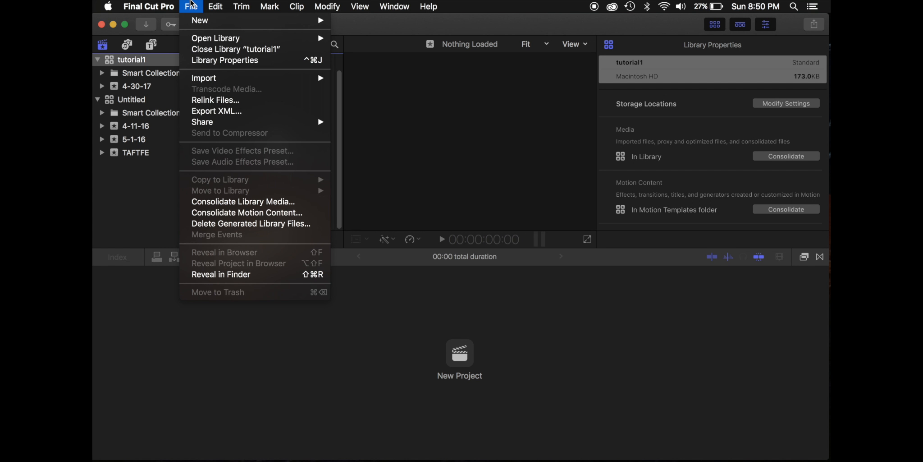
mouse_move(193, 3)
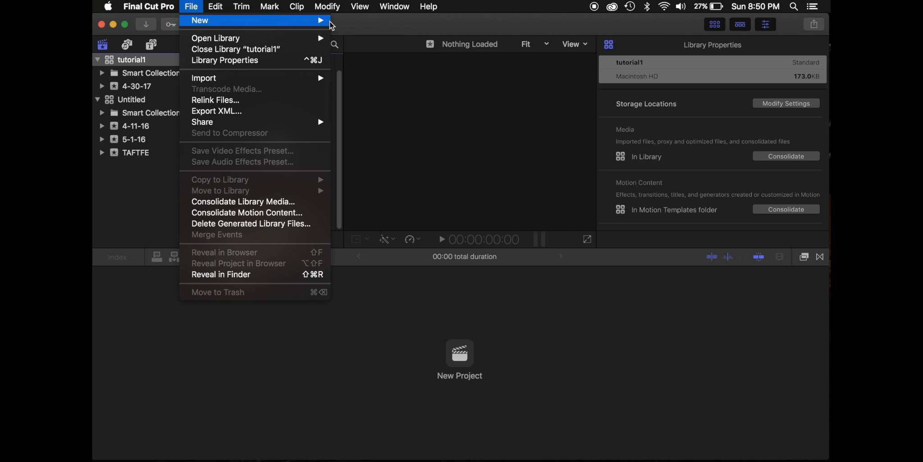
mouse_move(329, 21)
left_click(352, 34)
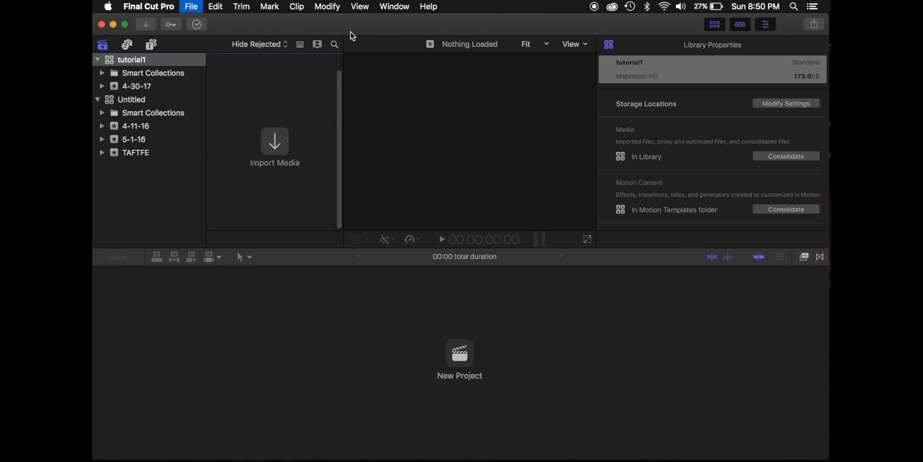
left_click(426, 68)
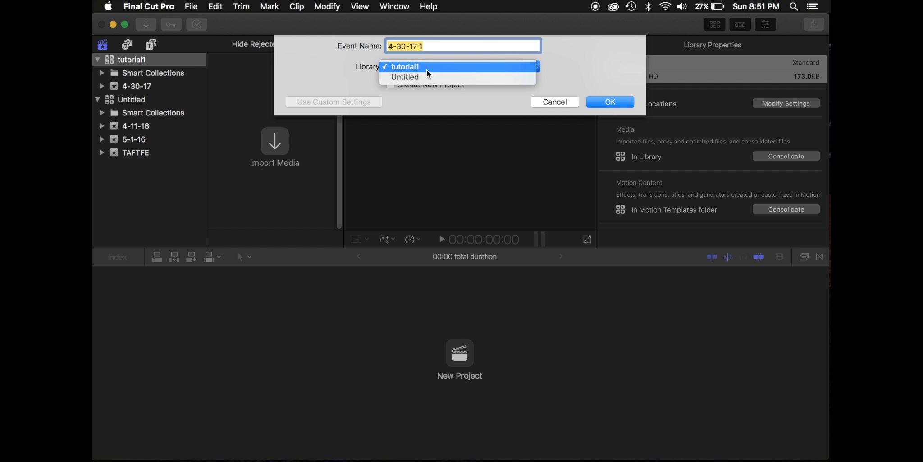
left_click(426, 66)
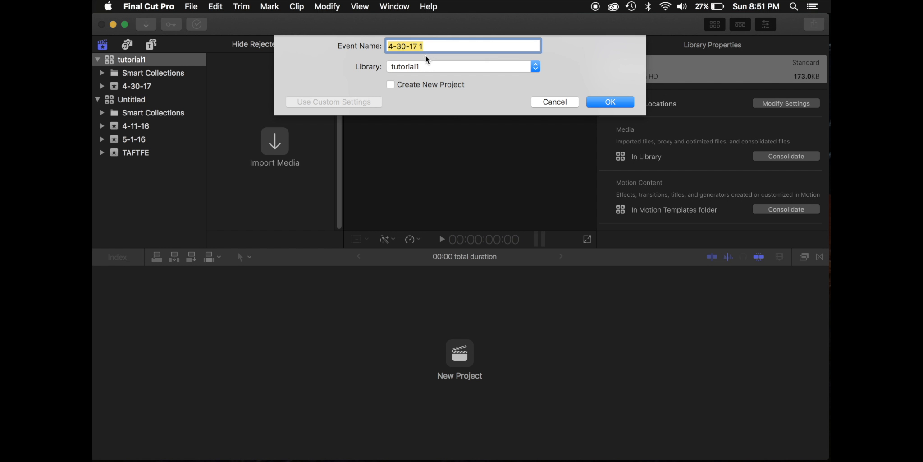
left_click(437, 49)
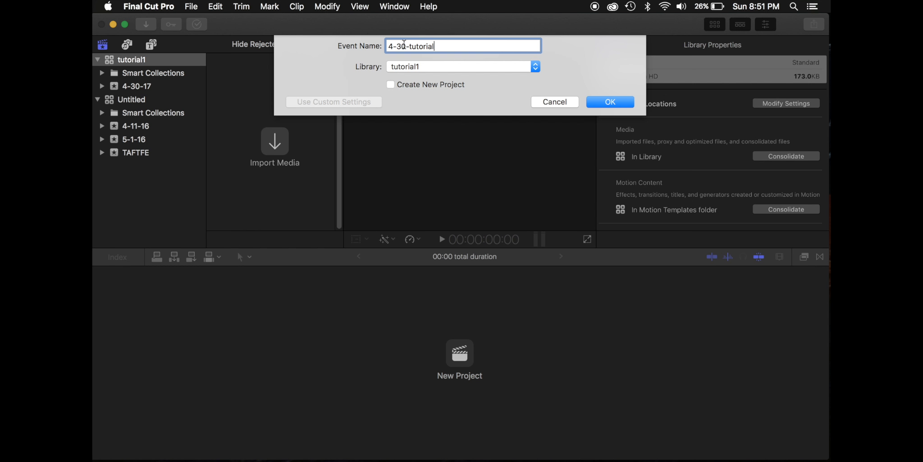
left_click(394, 86)
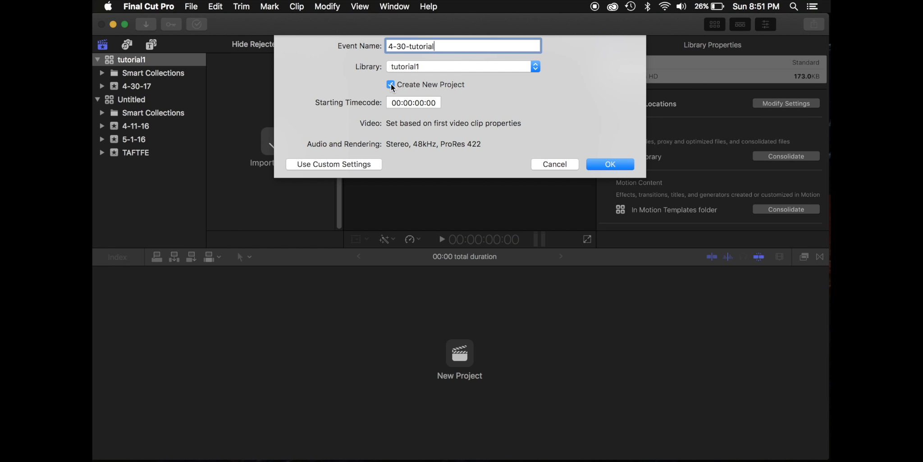
left_click(598, 163)
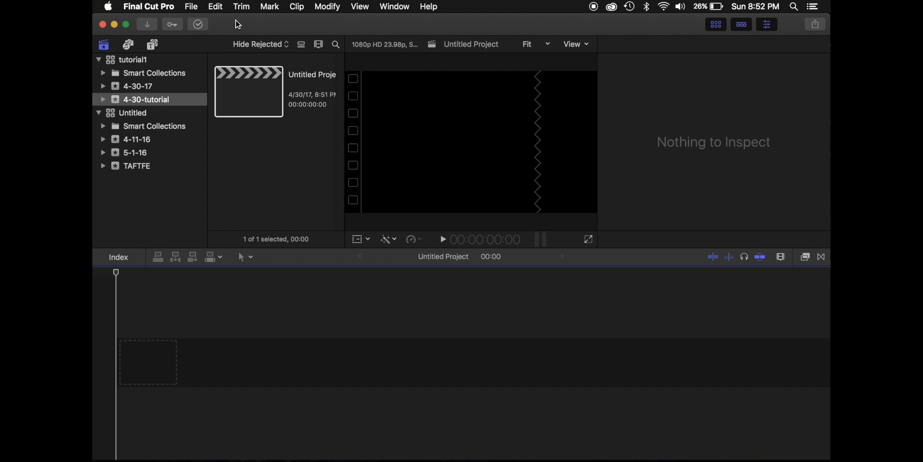
left_click(188, 4)
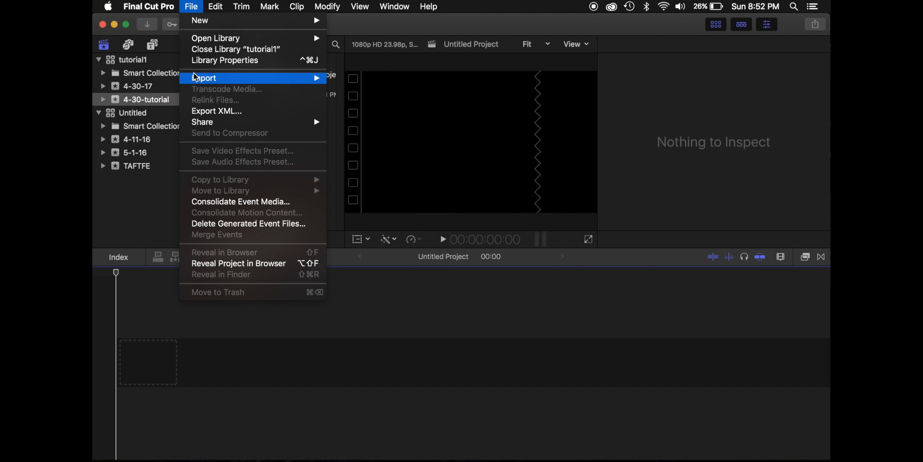
mouse_move(199, 78)
left_click(398, 79)
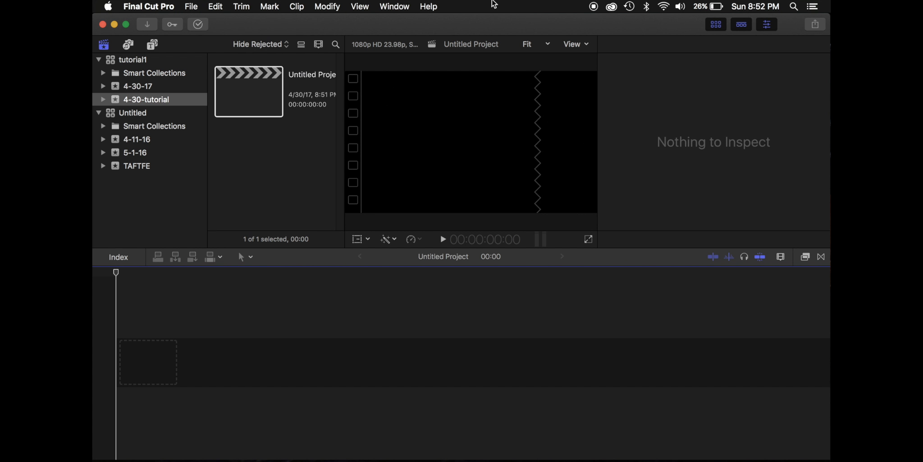
Add the ddcarcade copy.mov video from the desktop into the project timeline and show the inspector
left_click_drag(499, 22, 365, 17)
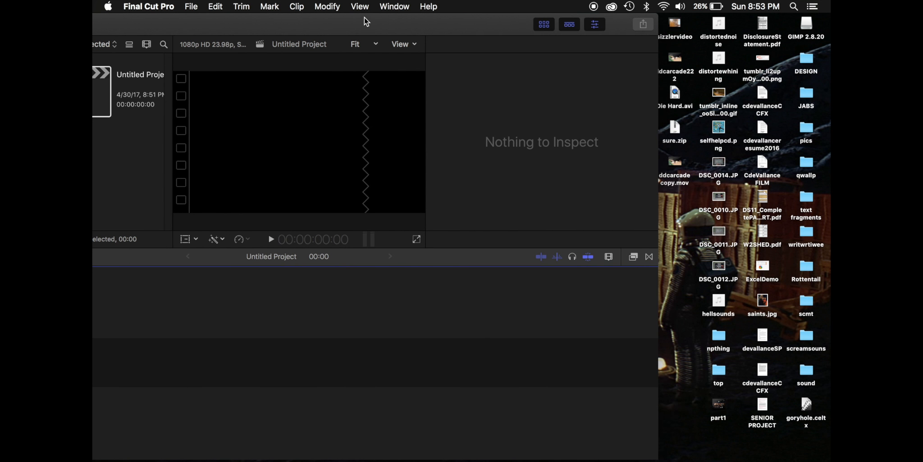
left_click_drag(677, 159, 493, 336)
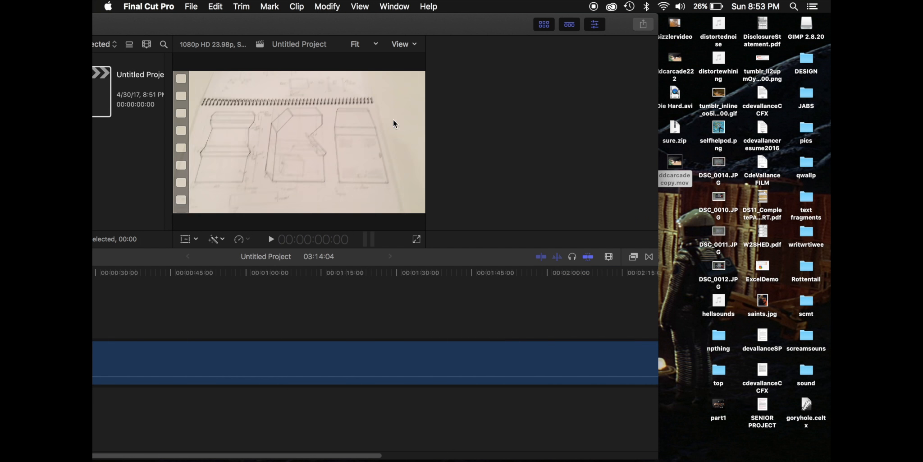
key("cmd+4")
left_click_drag(400, 25, 581, 5)
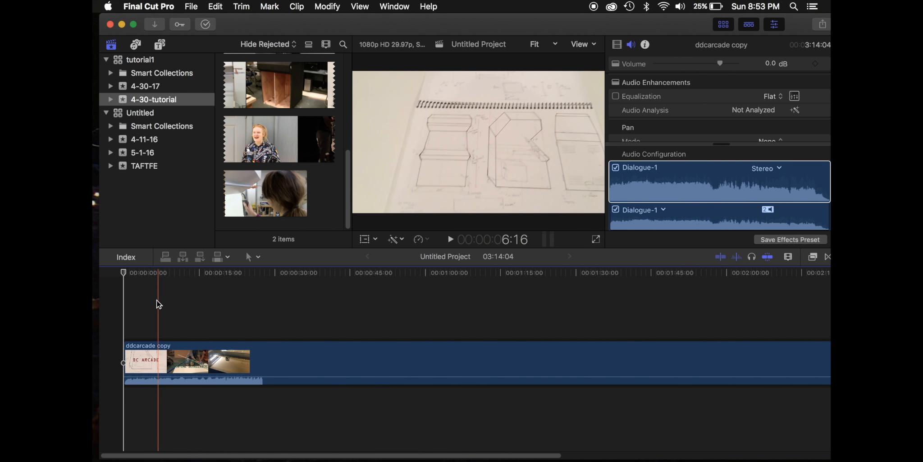
key("XF86AudioRaiseVolume")
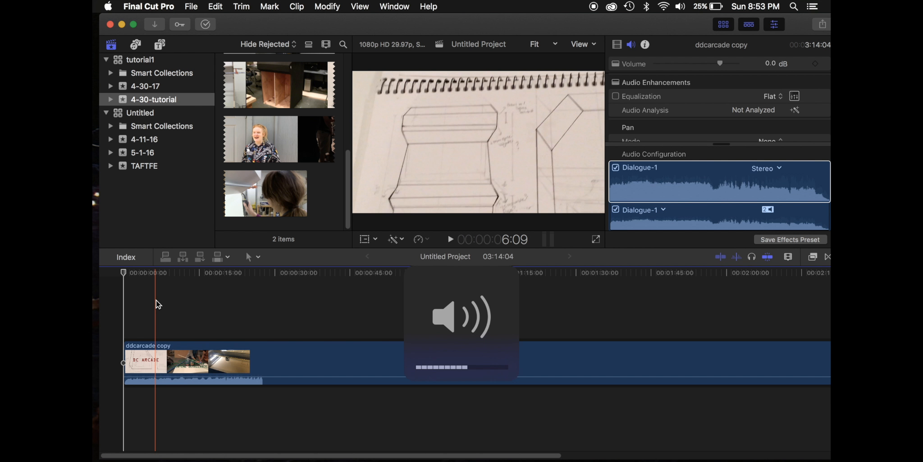
key("XF86AudioMute")
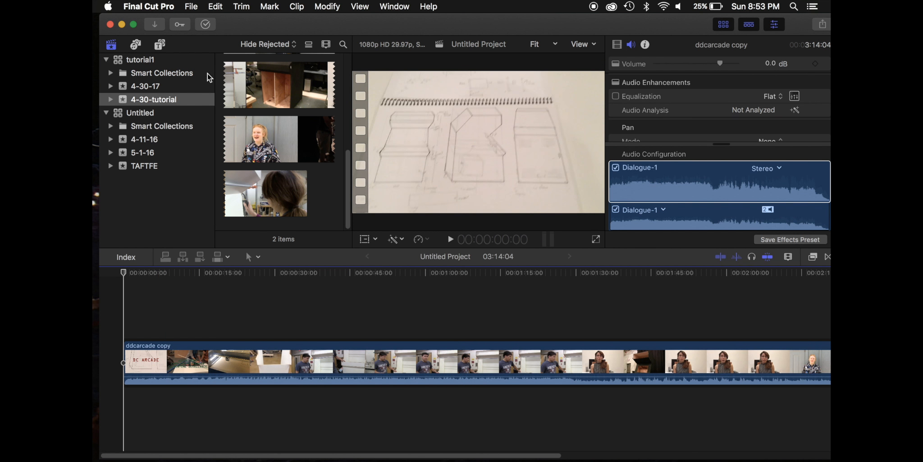
scroll(293, 127, "up", 1)
scroll(291, 124, "up", 5)
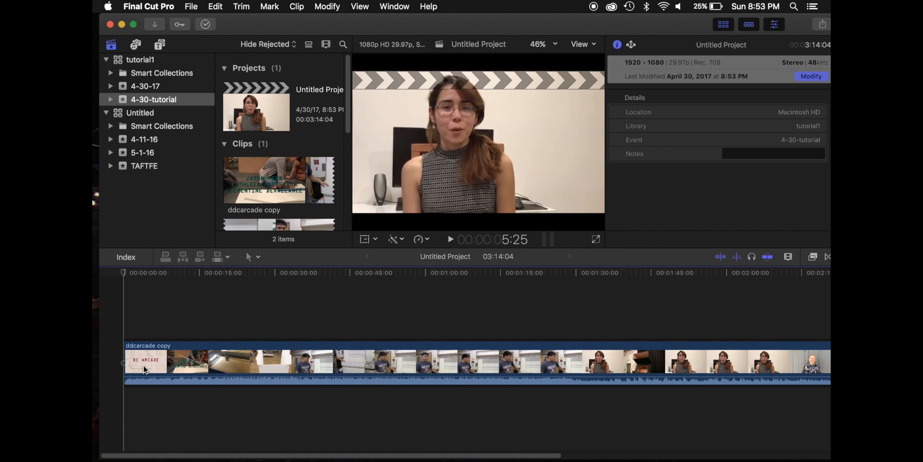
left_click(149, 359)
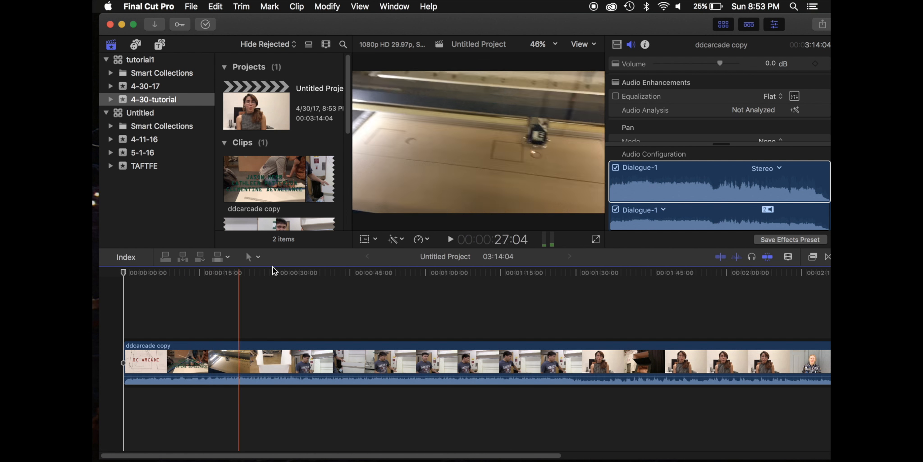
left_click(215, 6)
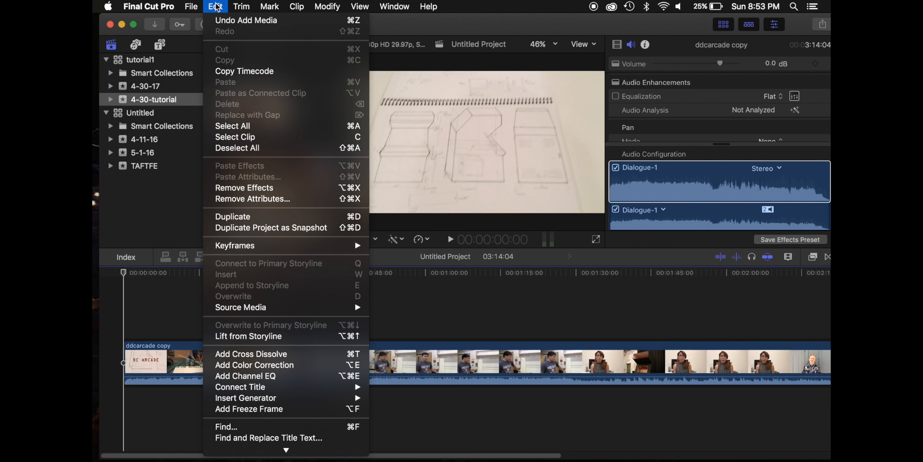
left_click(215, 5)
left_click(216, 6)
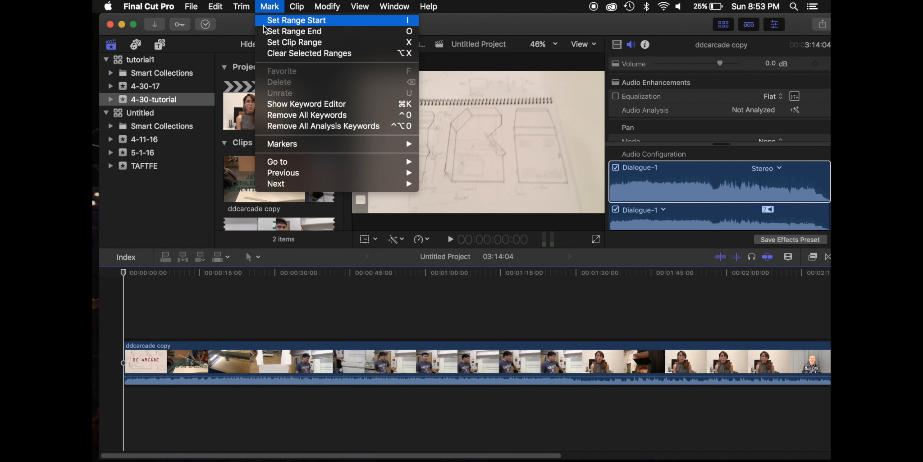
mouse_move(232, 4)
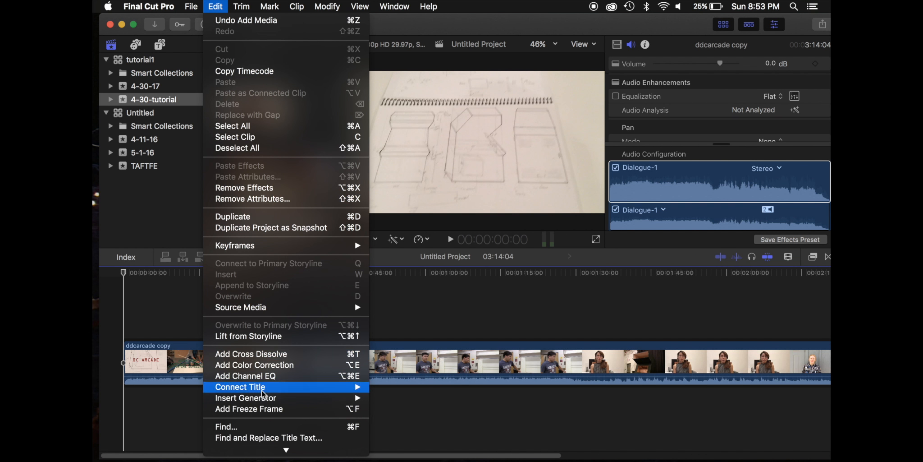
left_click(183, 311)
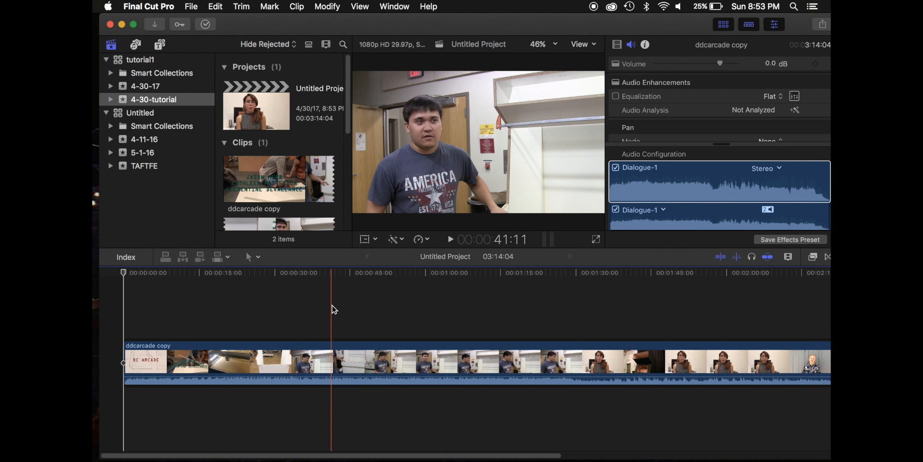
Switch to the Blade tool and cut the timeline clip at about 1:44
key("b")
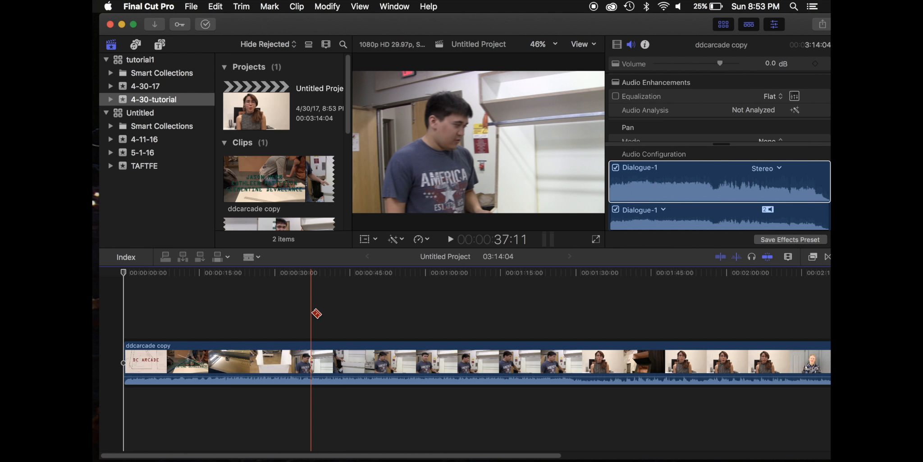
left_click(251, 256)
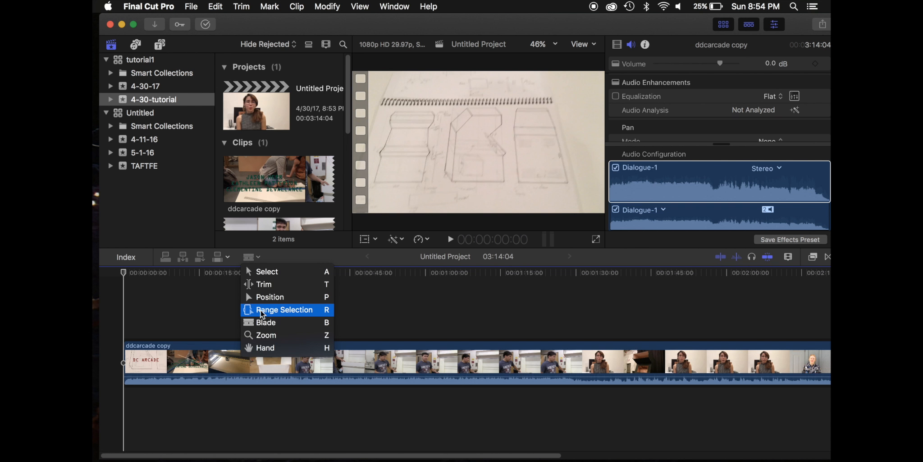
left_click(265, 323)
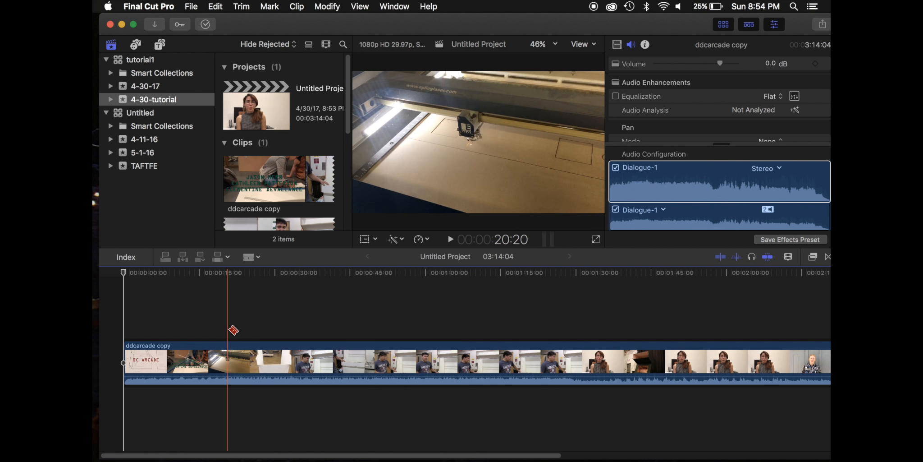
scroll(305, 332, "right", 10)
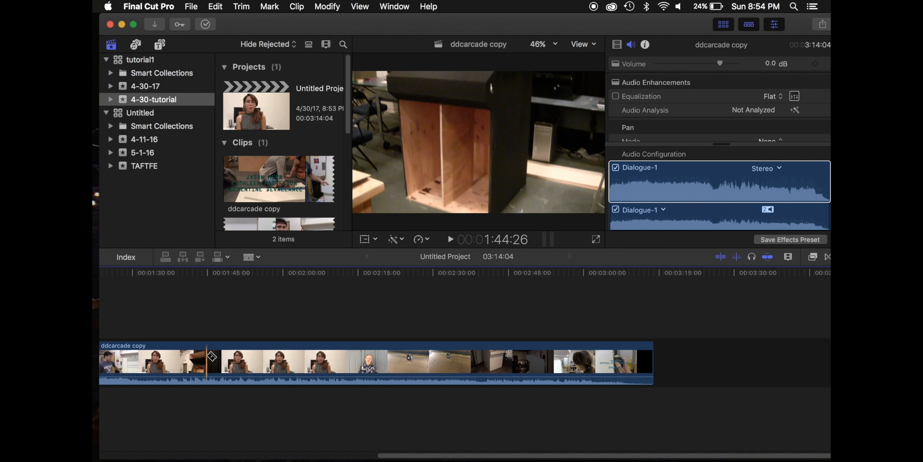
left_click(208, 356)
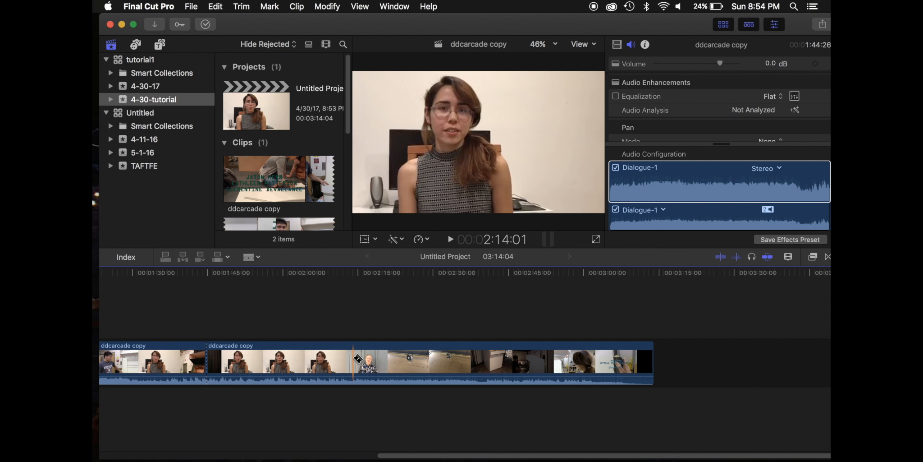
Cut the clip again at about 2:10, then delete the segment between the two cuts using the Select tool
left_click(354, 359)
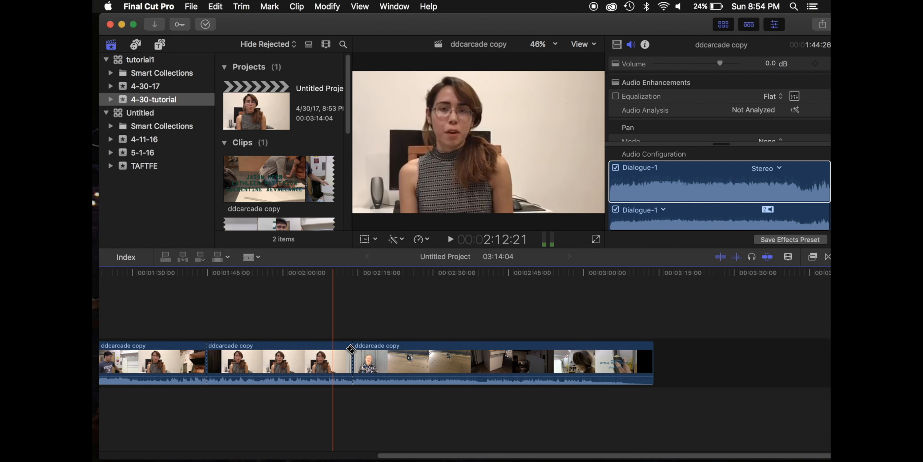
key("a")
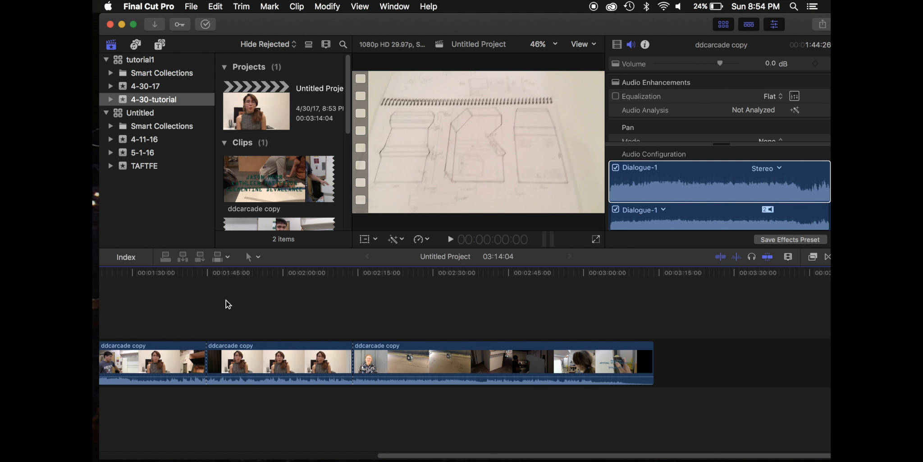
left_click(298, 361)
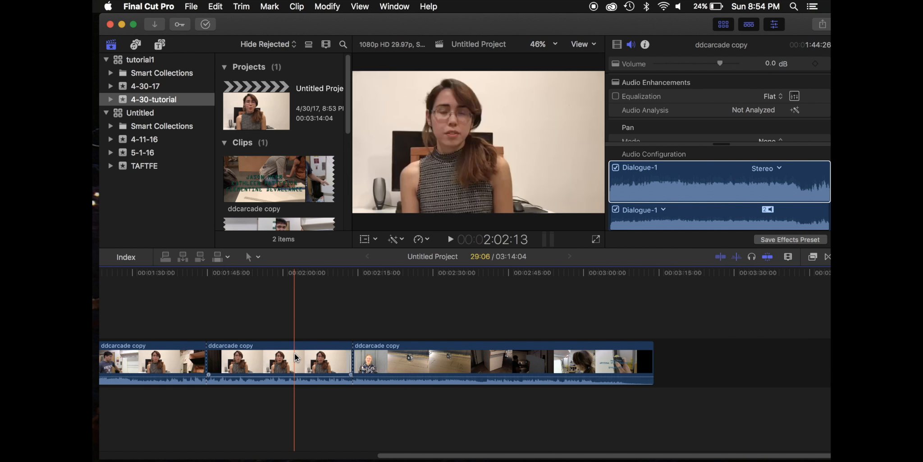
key("Delete")
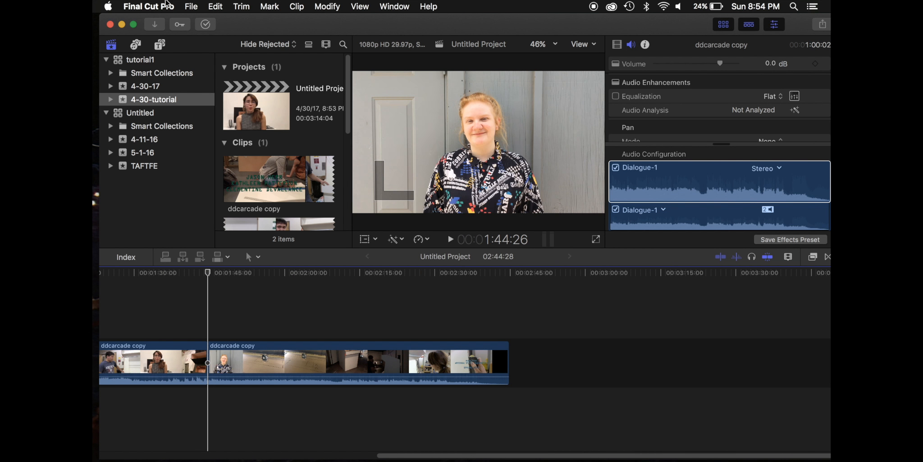
Start sharing the project as a Master File and set the video codec to H.264
left_click(191, 6)
mouse_move(199, 25)
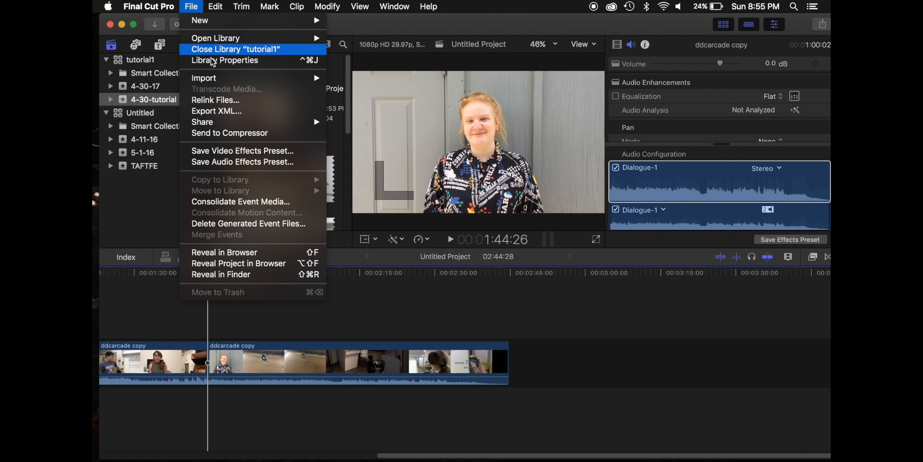
mouse_move(222, 123)
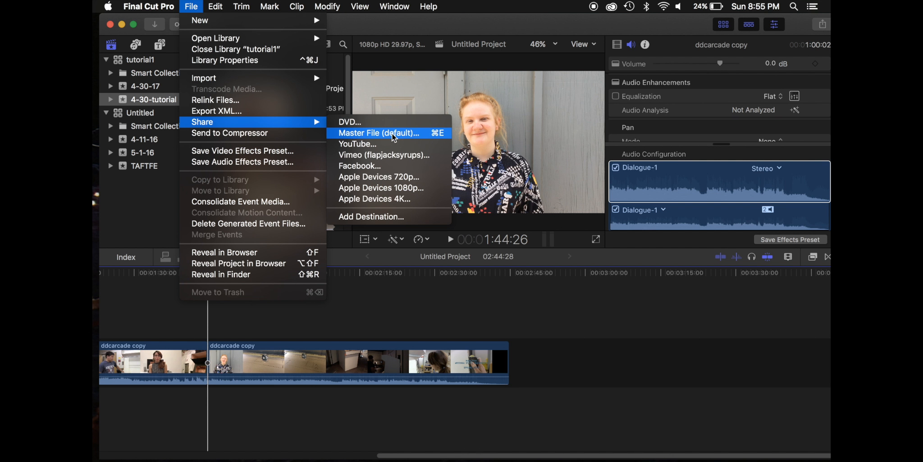
left_click(429, 136)
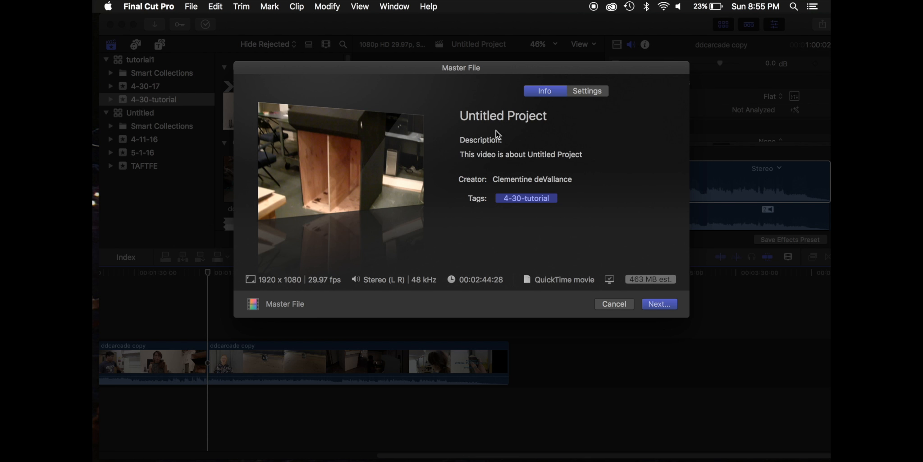
left_click(589, 92)
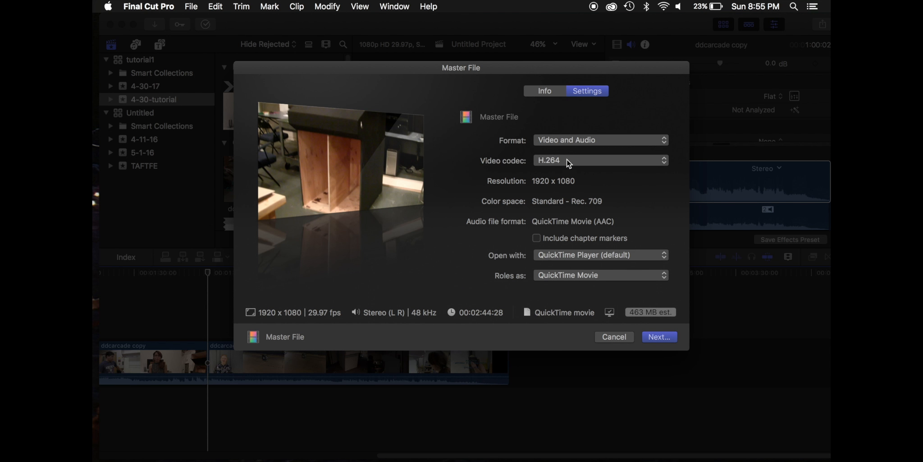
left_click(567, 158)
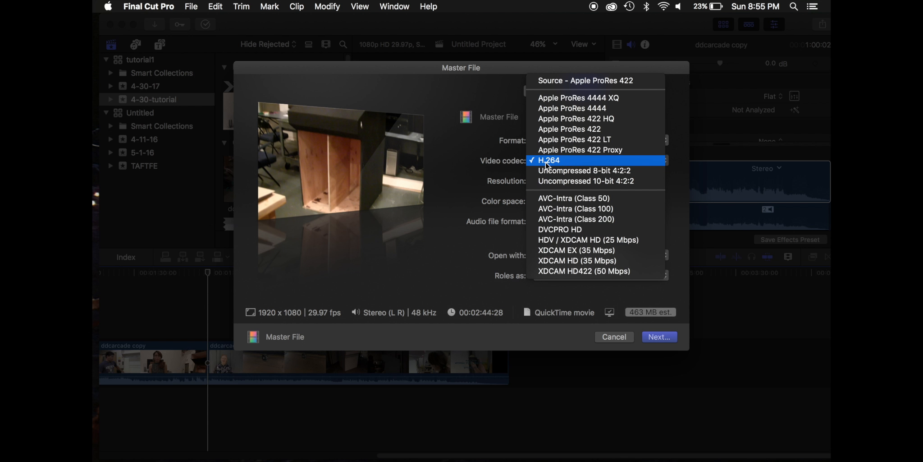
left_click(577, 163)
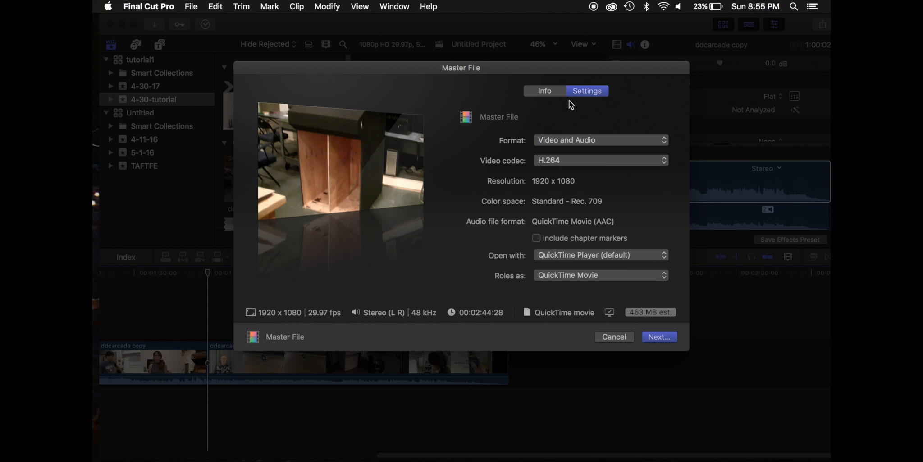
Title the master file Tutorial1 and save the export to the Movies folder
left_click(541, 94)
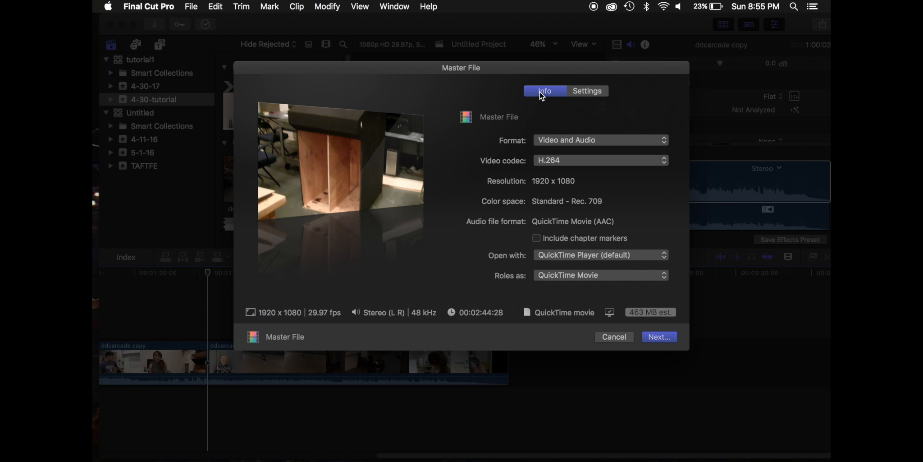
triple_click(475, 111)
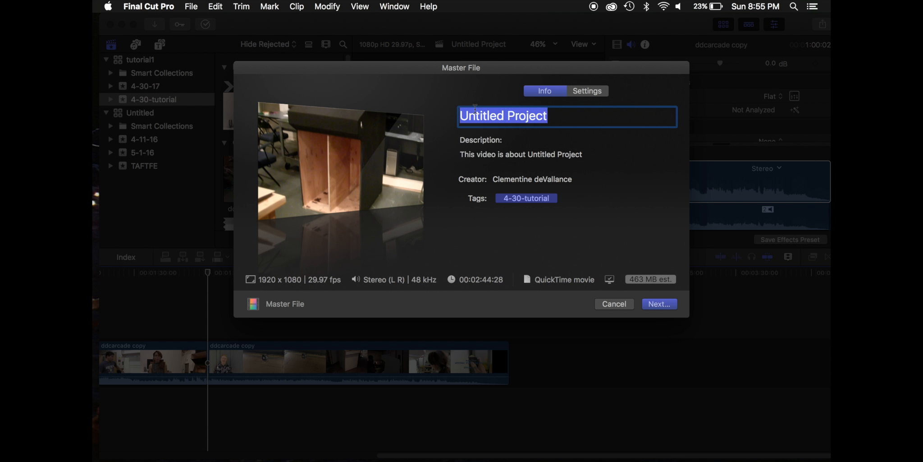
type("Tutu")
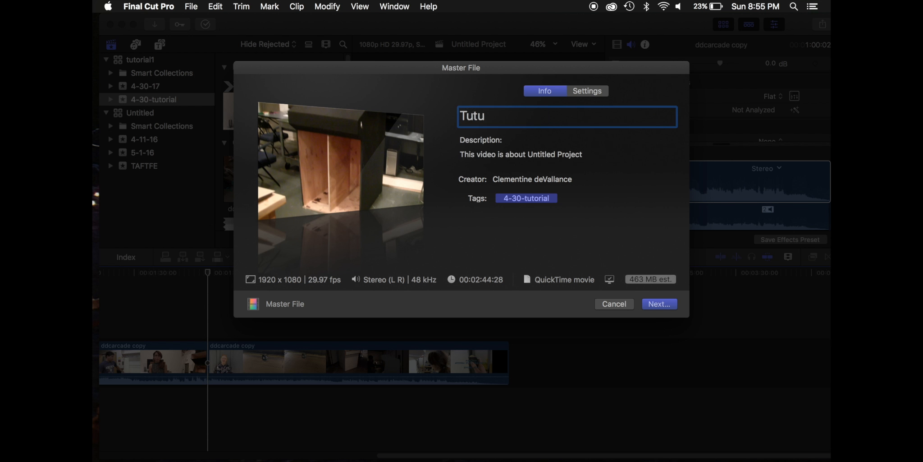
type("=")
key("BackSpace")
key("BackSpace")
type("orial1")
left_click(657, 303)
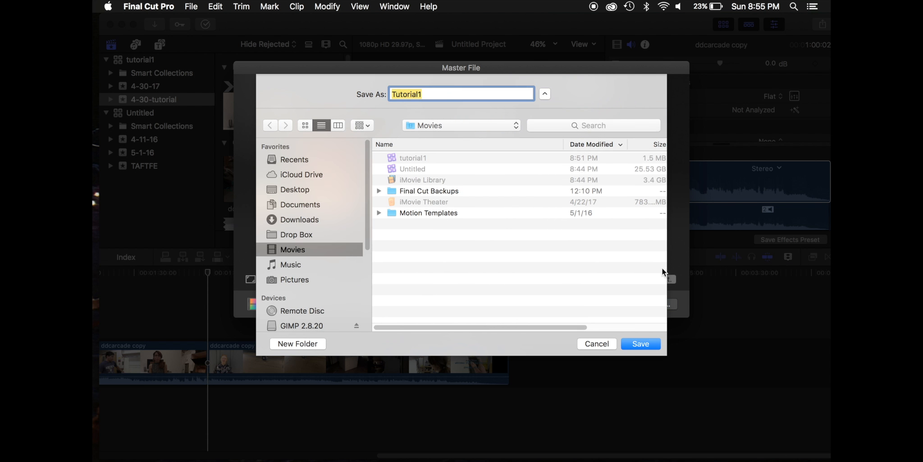
left_click(642, 345)
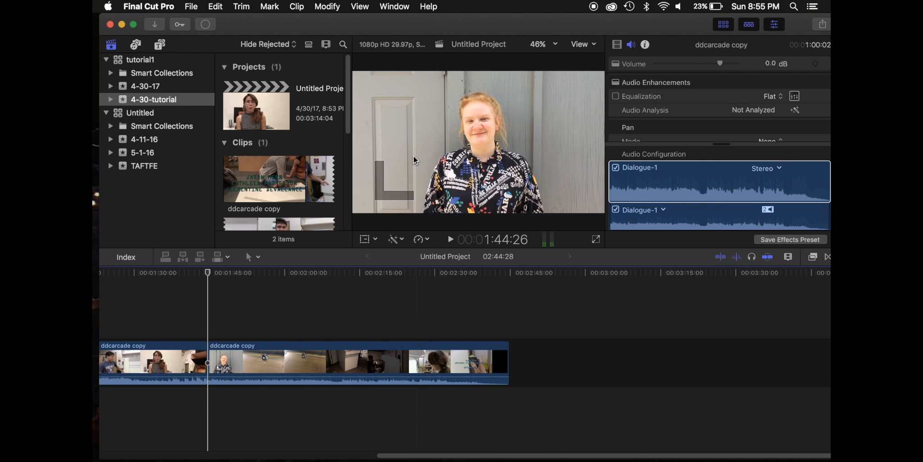
Open the Background Tasks window and expand the Sharing task to check the export's progress
left_click(384, 4)
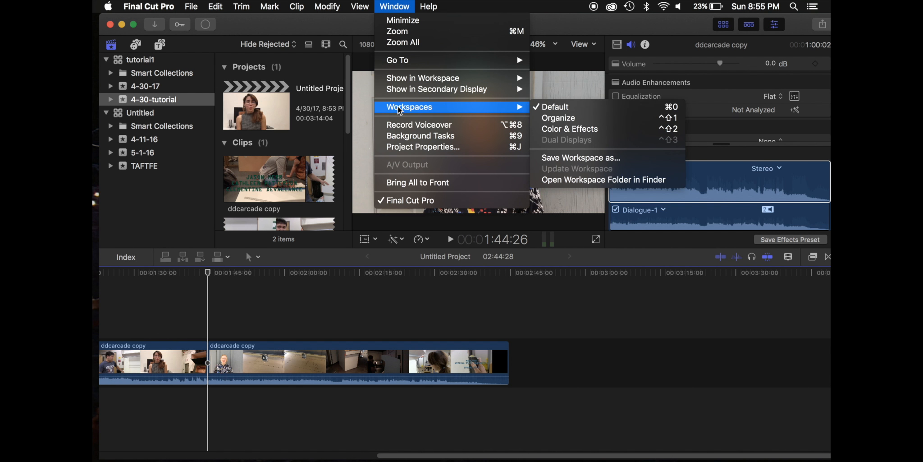
left_click(400, 136)
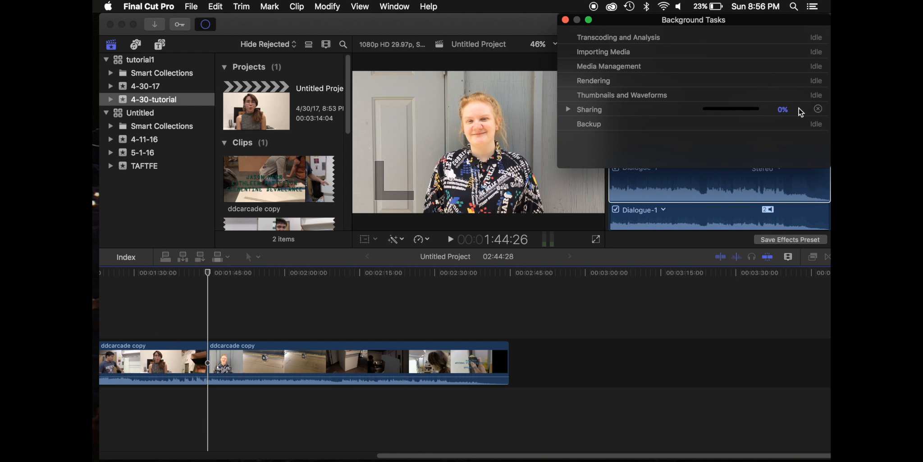
left_click(569, 110)
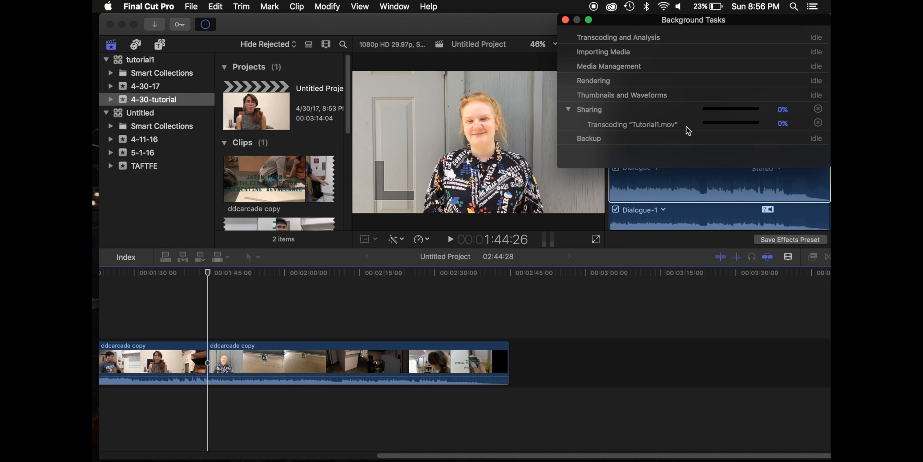